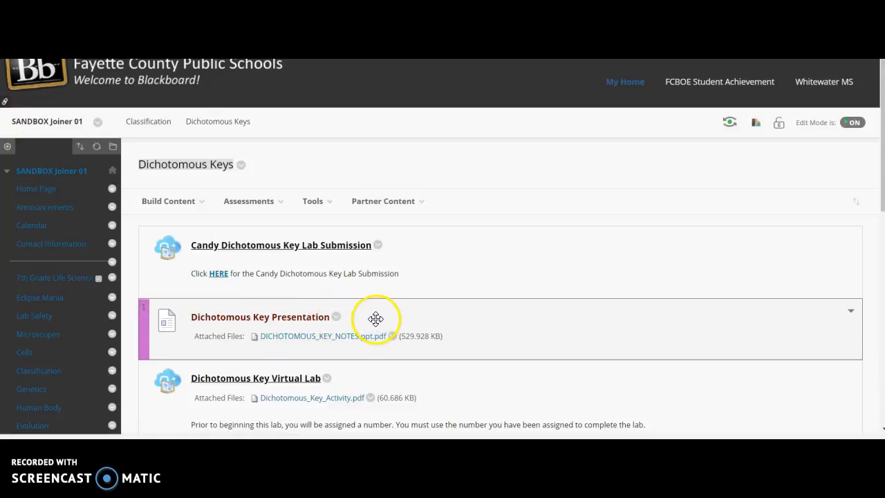
Start copying the Dichotomous Key Presentation item and choose SCI 7 & G as the destination class.
{"action": "left_click", "coordinate": [338, 320]}
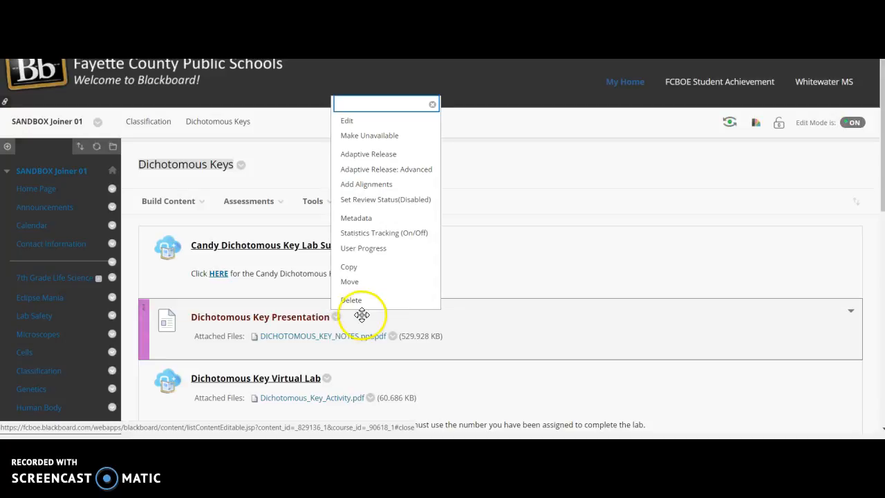
{"action": "left_click", "coordinate": [362, 271]}
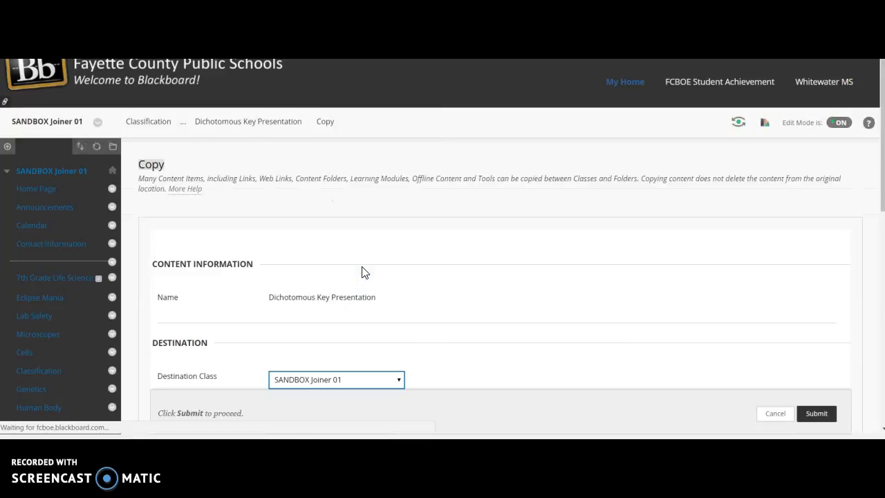
{"action": "scroll", "coordinate": [506, 284], "scroll_direction": "down", "scroll_amount": 4}
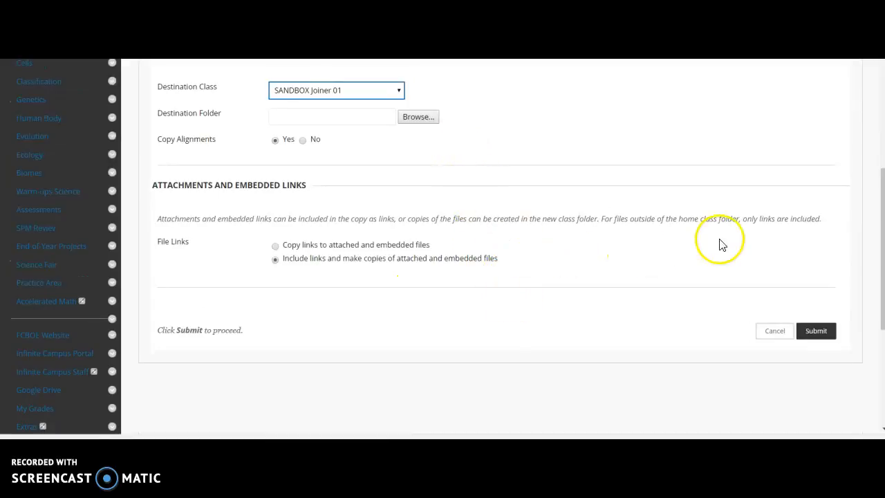
{"action": "left_click_drag", "start_coordinate": [876, 198], "coordinate": [882, 154]}
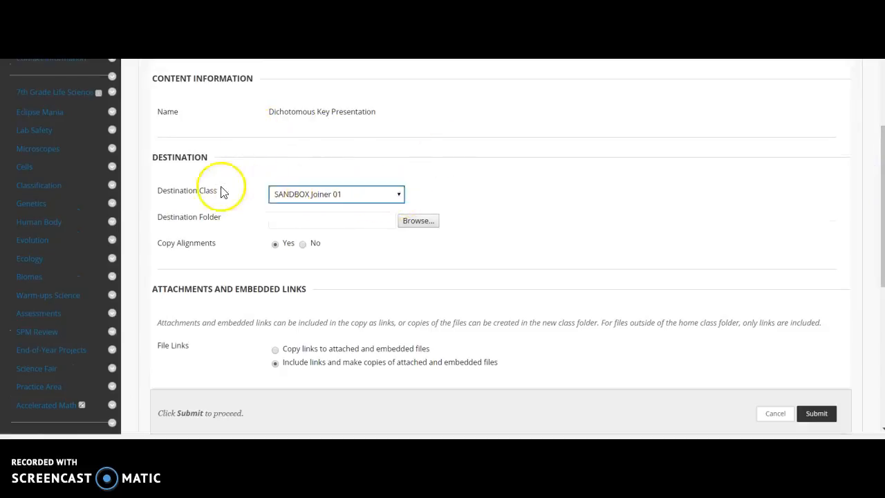
{"action": "left_click", "coordinate": [365, 195]}
{"action": "left_click_drag", "start_coordinate": [397, 241], "coordinate": [373, 399]}
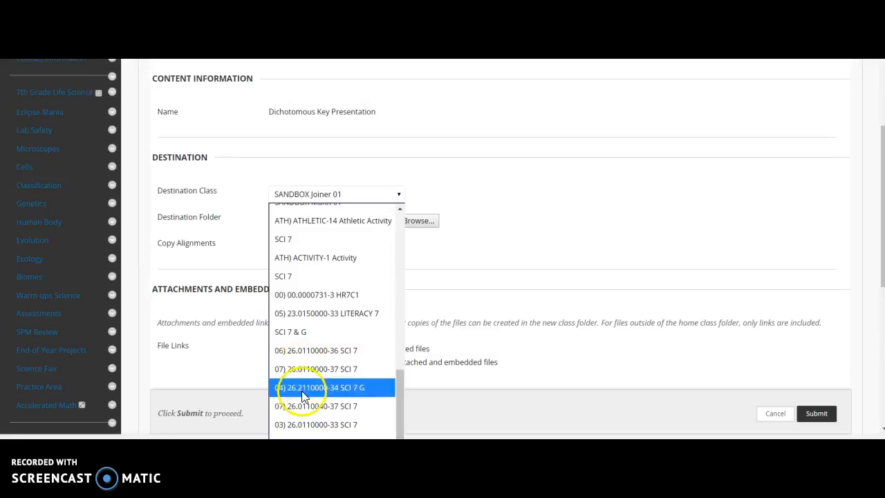
{"action": "left_click", "coordinate": [305, 339]}
{"action": "left_click", "coordinate": [302, 209]}
{"action": "left_click", "coordinate": [366, 197]}
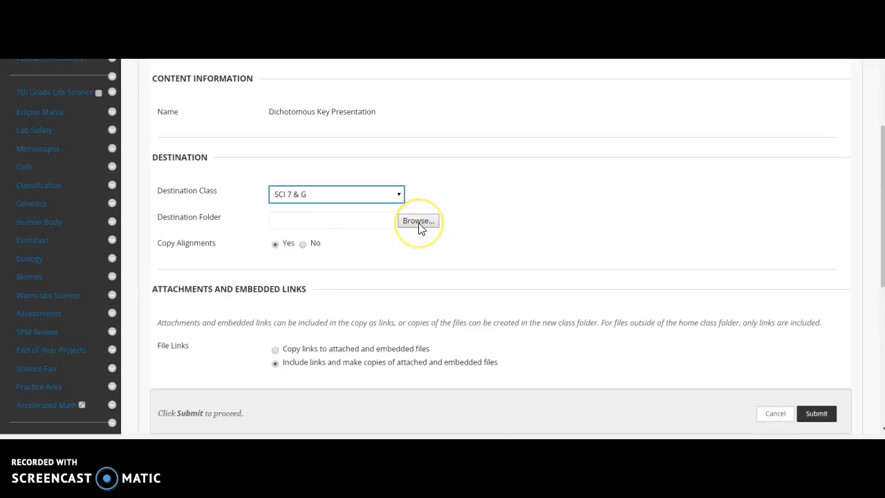
Set the destination folder to Classification, include links with copies of attached and embedded files, and submit the copy.
{"action": "left_click", "coordinate": [418, 221]}
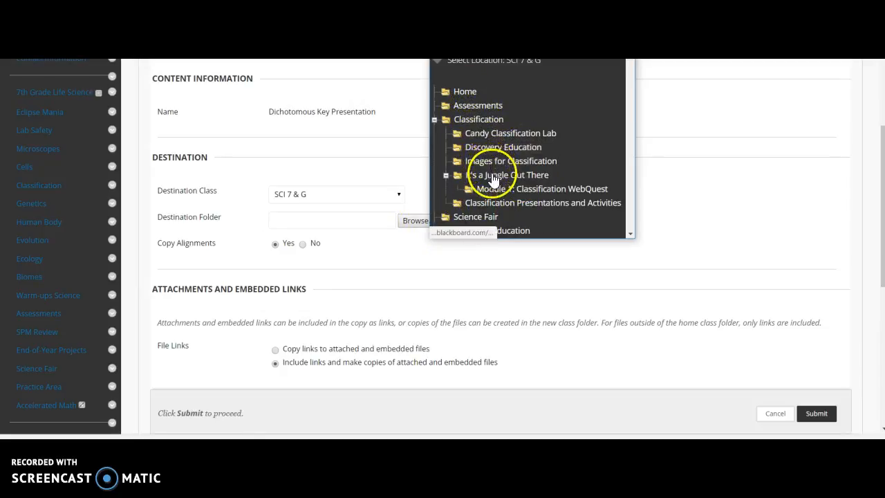
{"action": "left_click", "coordinate": [477, 121]}
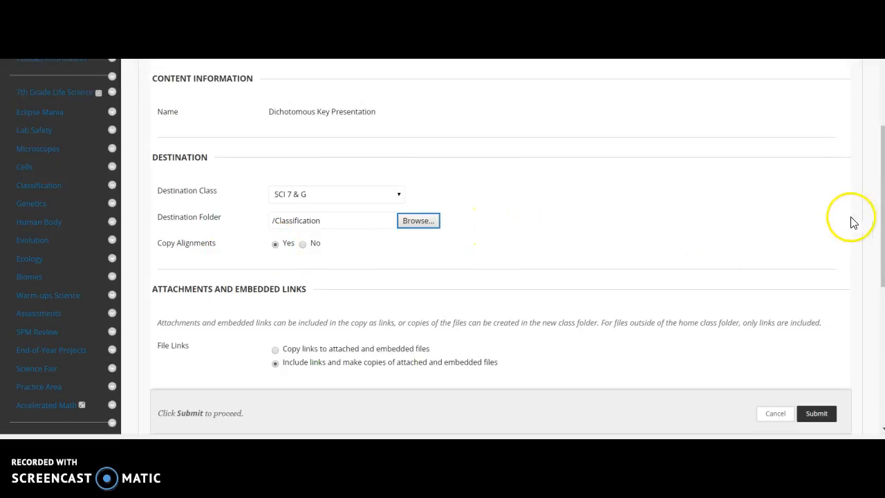
{"action": "left_click_drag", "start_coordinate": [881, 202], "coordinate": [881, 278]}
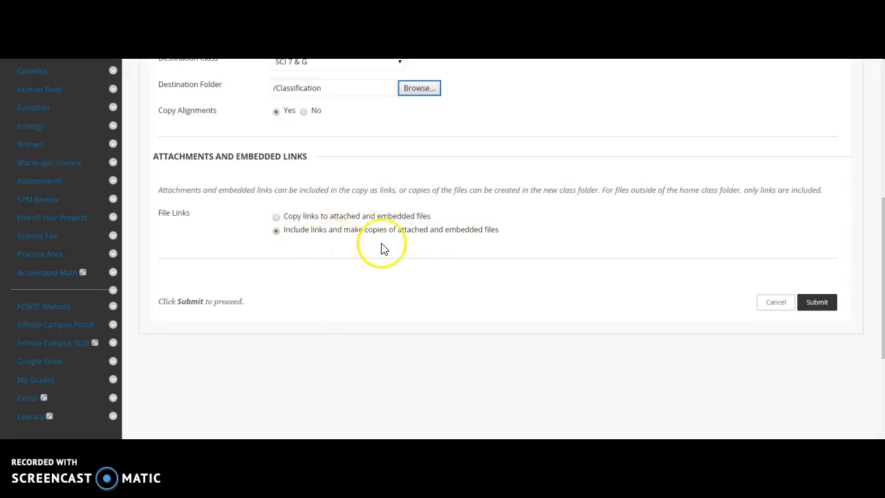
{"action": "left_click", "coordinate": [278, 237]}
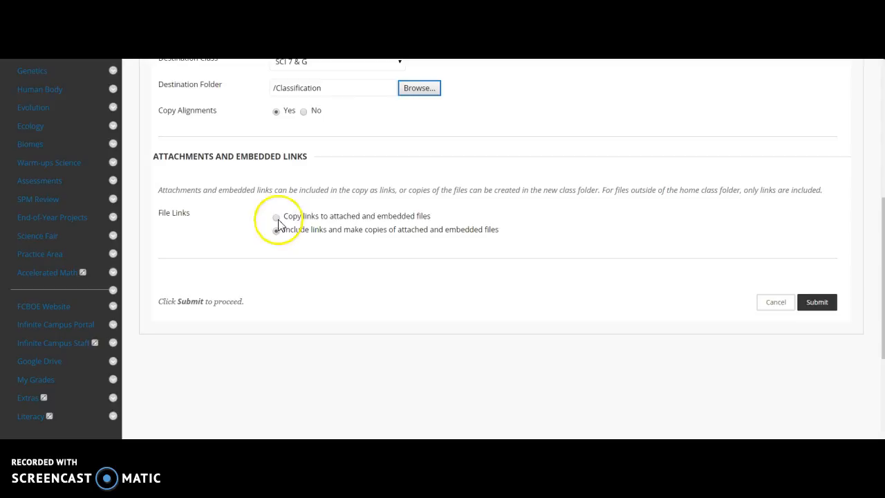
{"action": "left_click", "coordinate": [815, 310]}
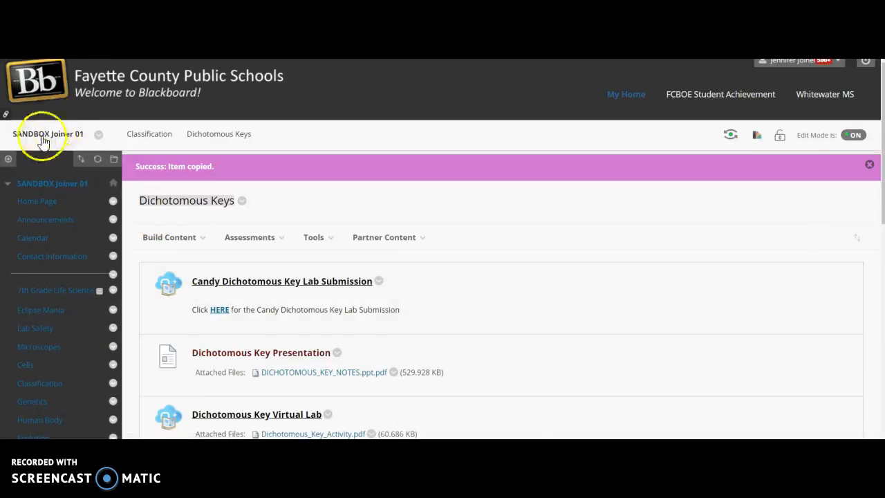
Go to the SCI 7 & G class from the home page and open its Classification content area.
{"action": "left_click", "coordinate": [250, 237]}
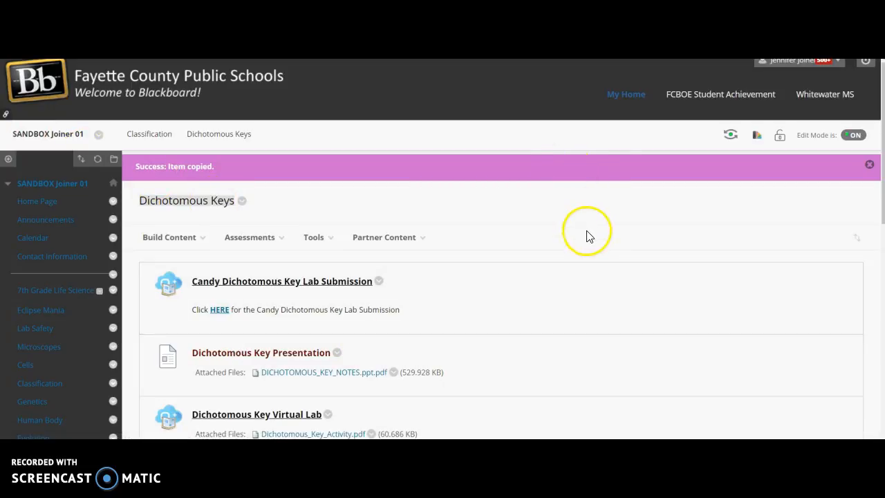
{"action": "left_click", "coordinate": [617, 101]}
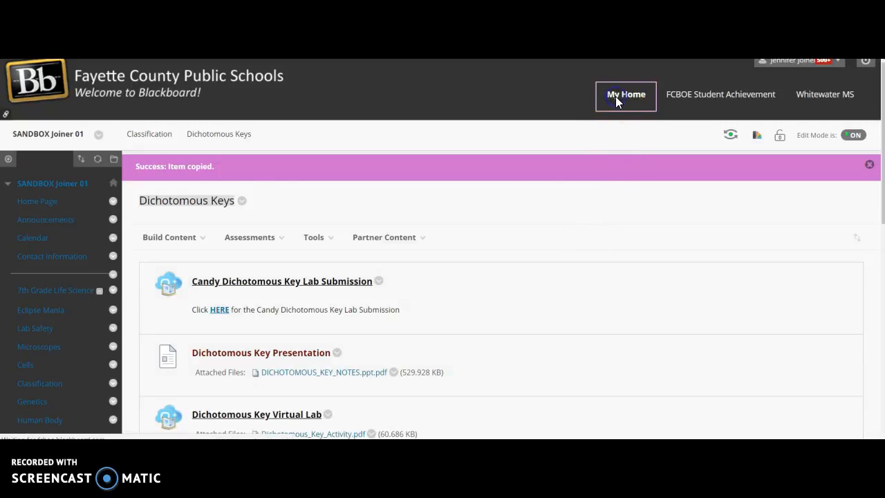
{"action": "scroll", "coordinate": [586, 418], "scroll_direction": "down", "scroll_amount": 5}
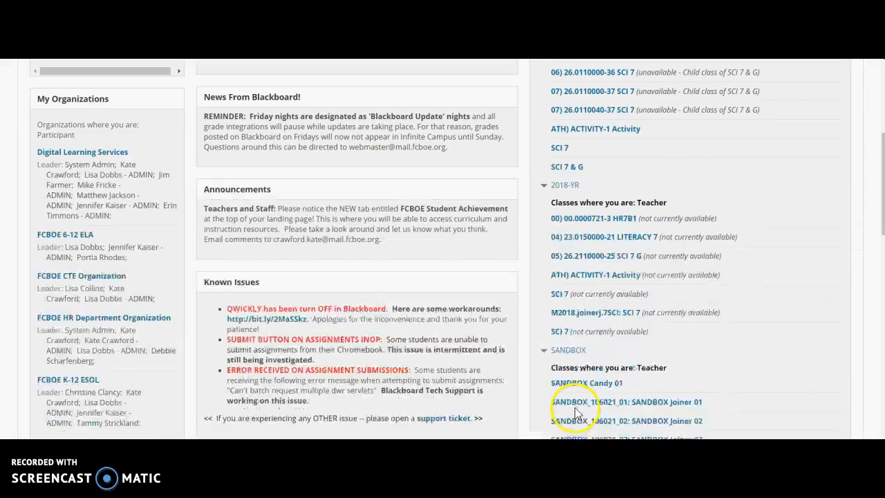
{"action": "left_click", "coordinate": [563, 153]}
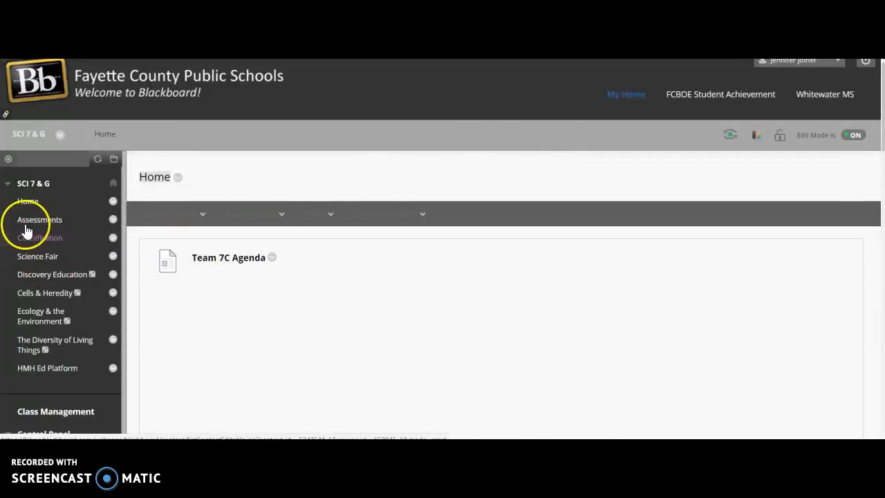
{"action": "left_click", "coordinate": [40, 238]}
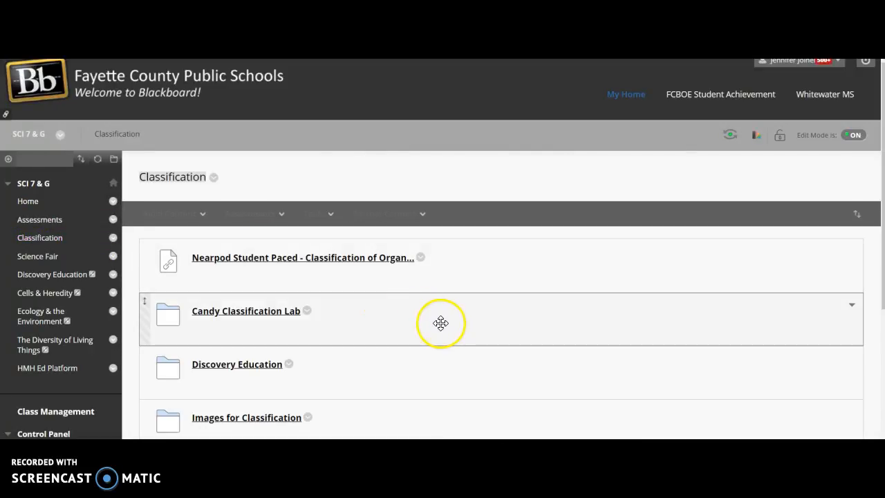
{"action": "scroll", "coordinate": [440, 323], "scroll_direction": "down", "scroll_amount": 3}
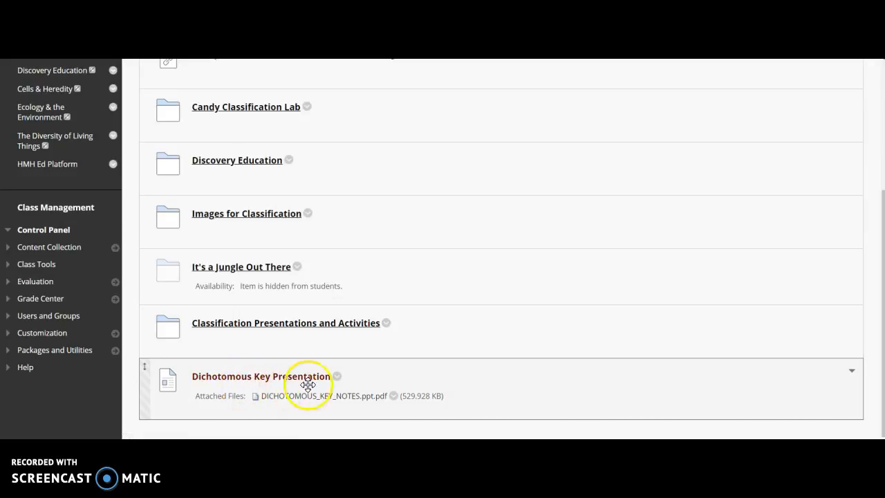
Move the copied Dichotomous Key Presentation item into the Classification Presentations and Activities folder of SCI 7 & G.
{"action": "left_click_drag", "start_coordinate": [336, 376], "coordinate": [264, 167]}
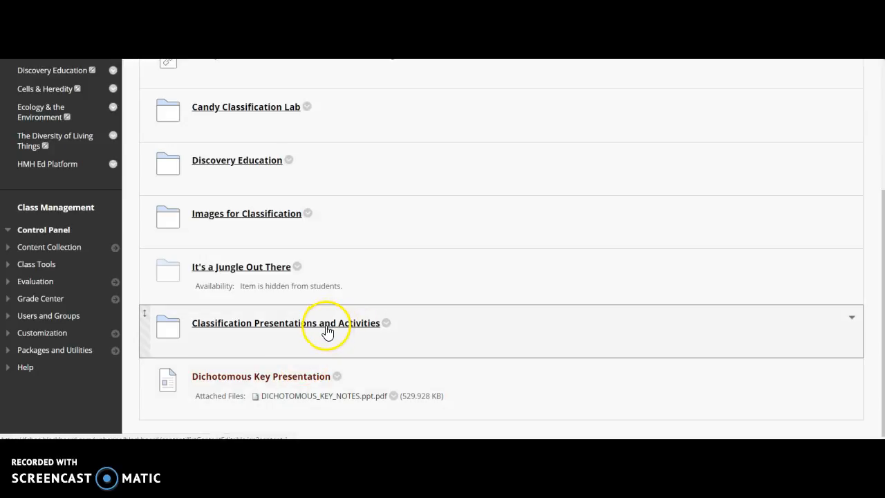
{"action": "left_click", "coordinate": [339, 378]}
{"action": "left_click", "coordinate": [363, 345]}
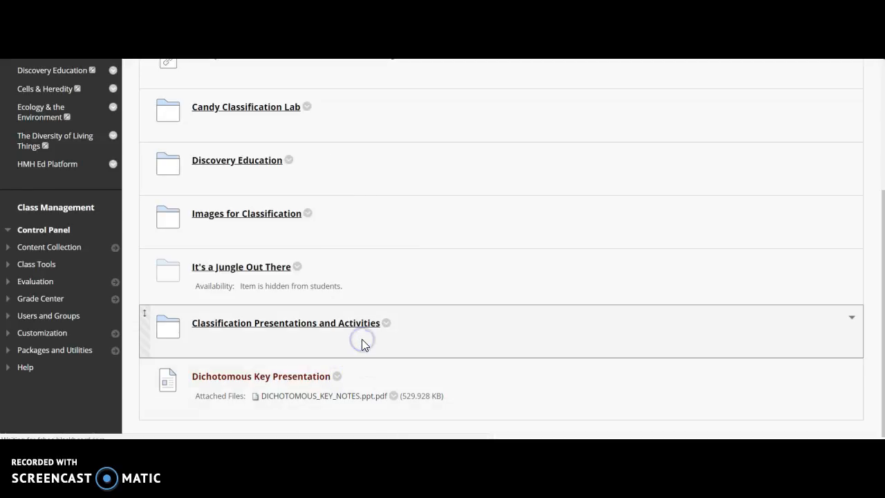
{"action": "scroll", "coordinate": [397, 345], "scroll_direction": "down", "scroll_amount": 2}
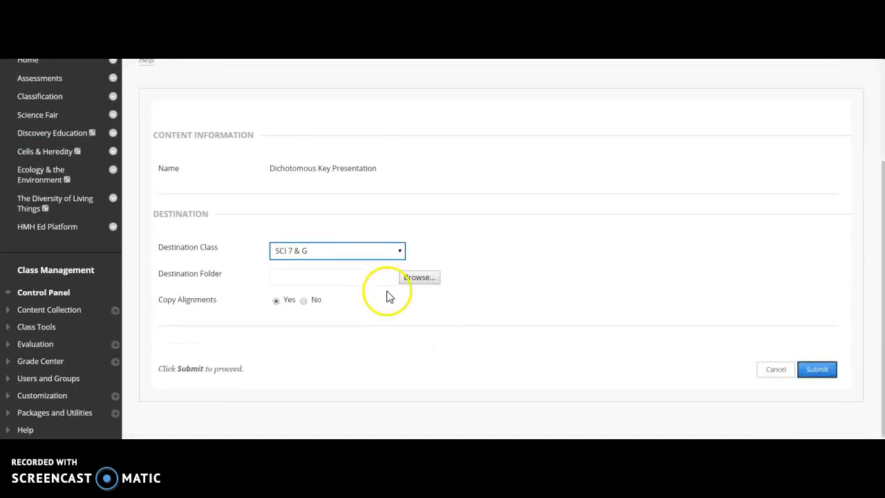
{"action": "left_click", "coordinate": [410, 279]}
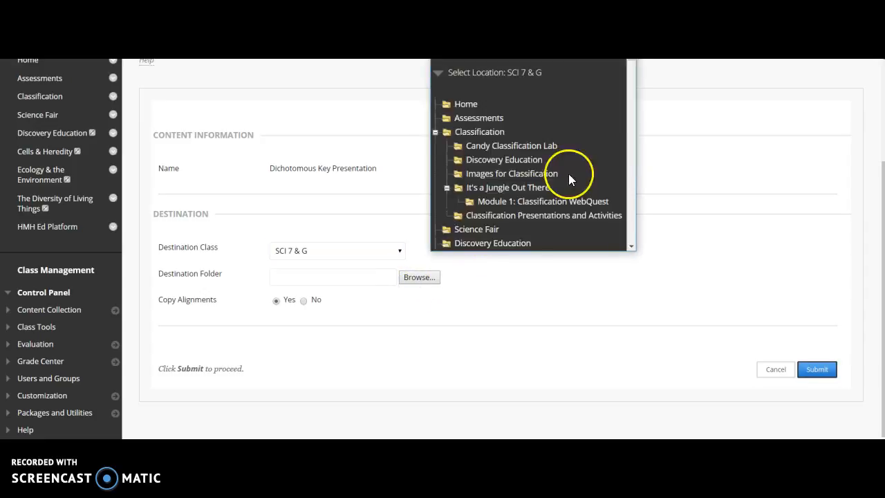
{"action": "left_click", "coordinate": [542, 217]}
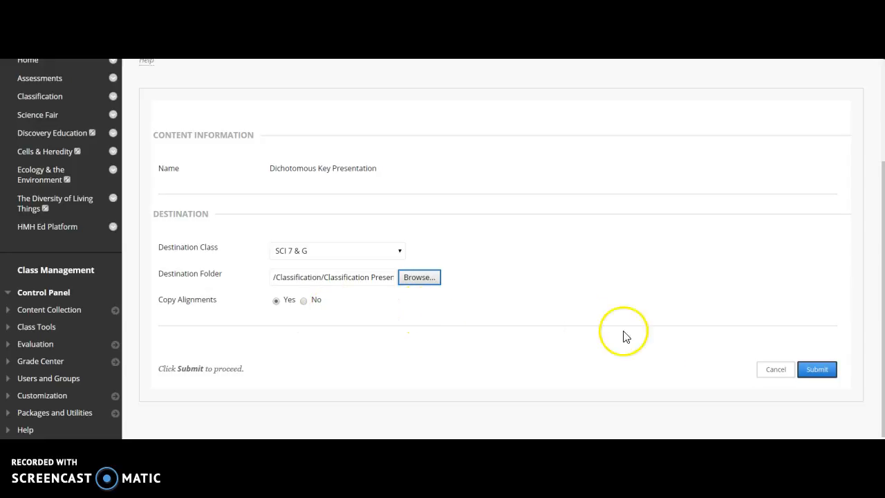
{"action": "left_click", "coordinate": [815, 369]}
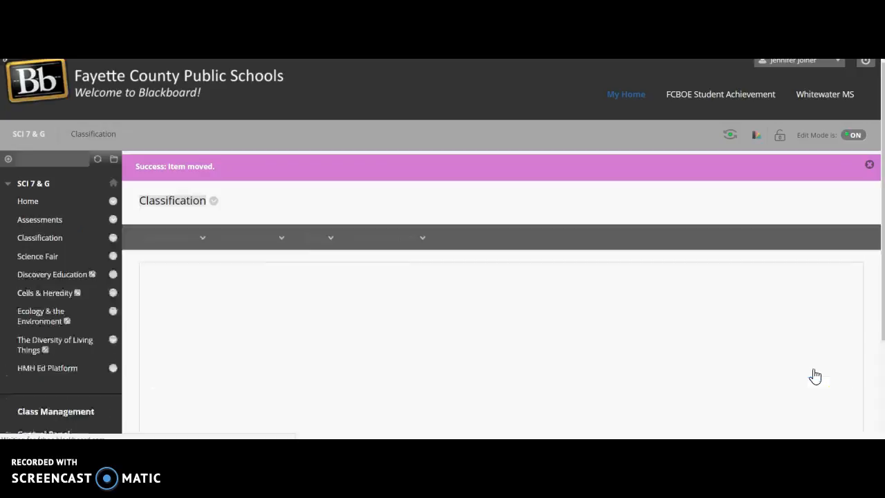
Open the Classification Presentations and Activities folder and check its items for the moved presentation.
{"action": "scroll", "coordinate": [739, 361], "scroll_direction": "down", "scroll_amount": 3}
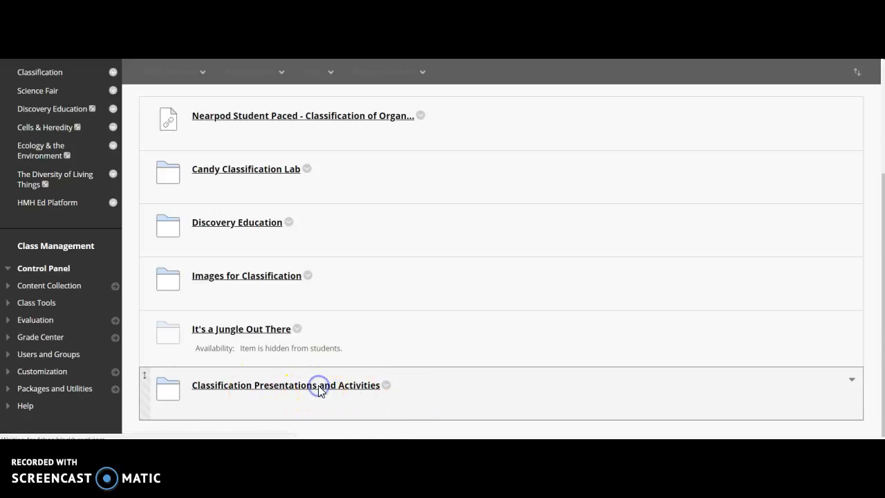
{"action": "scroll", "coordinate": [424, 332], "scroll_direction": "down", "scroll_amount": 2}
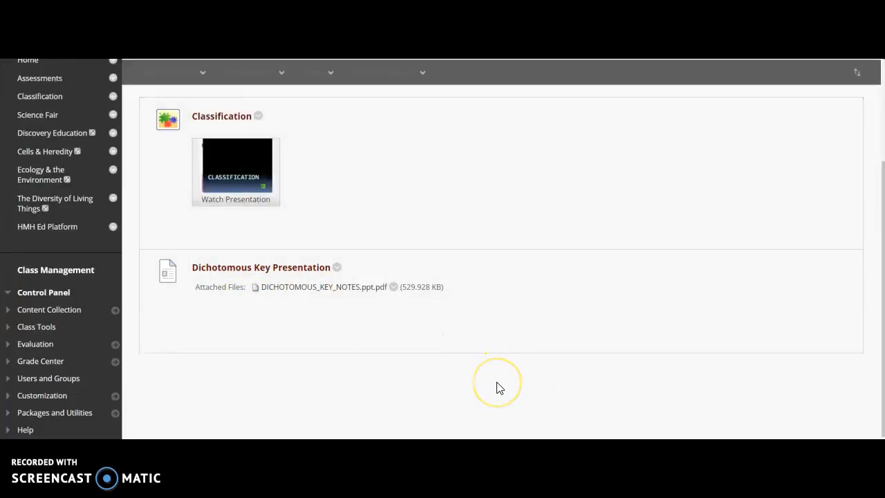
{"action": "scroll", "coordinate": [500, 388], "scroll_direction": "up", "scroll_amount": 2}
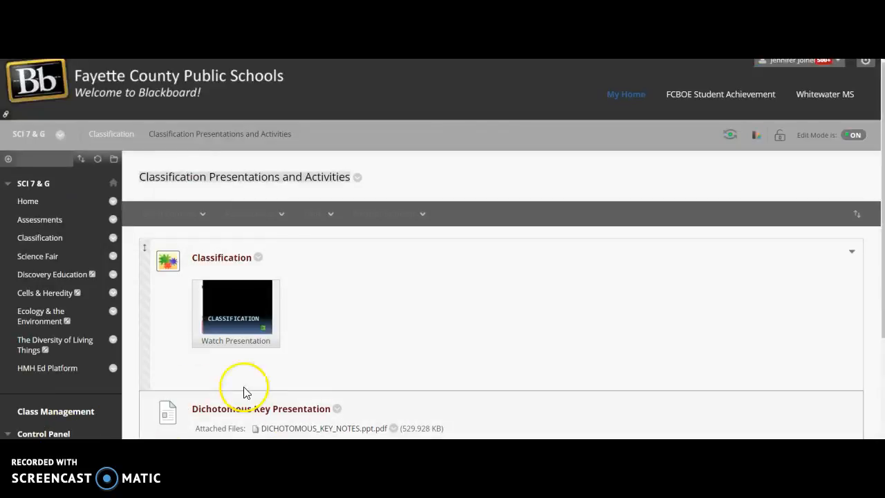